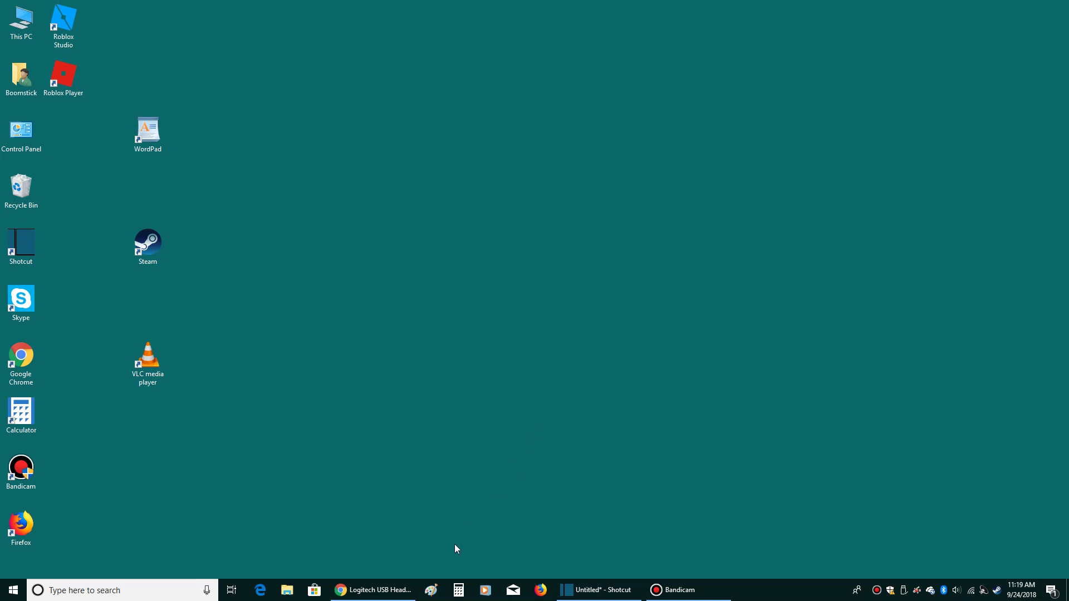
- Restore the Chrome window showing the Logitech USB Headset H390 product page
left_click(358, 589)
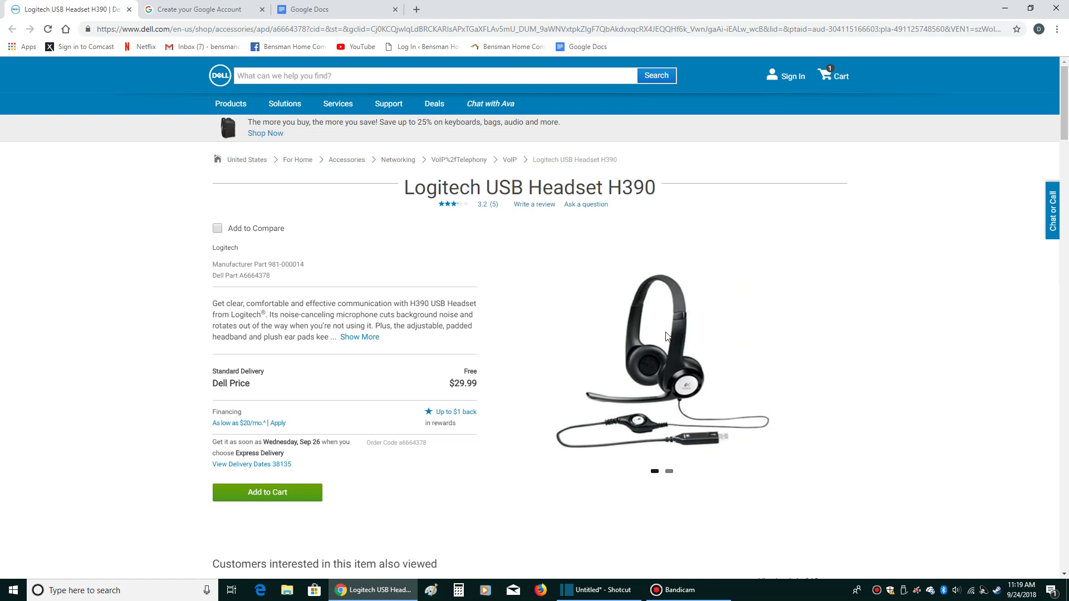
- Close the Google Docs tab and open a fresh tab on the Google start page
left_click(346, 15)
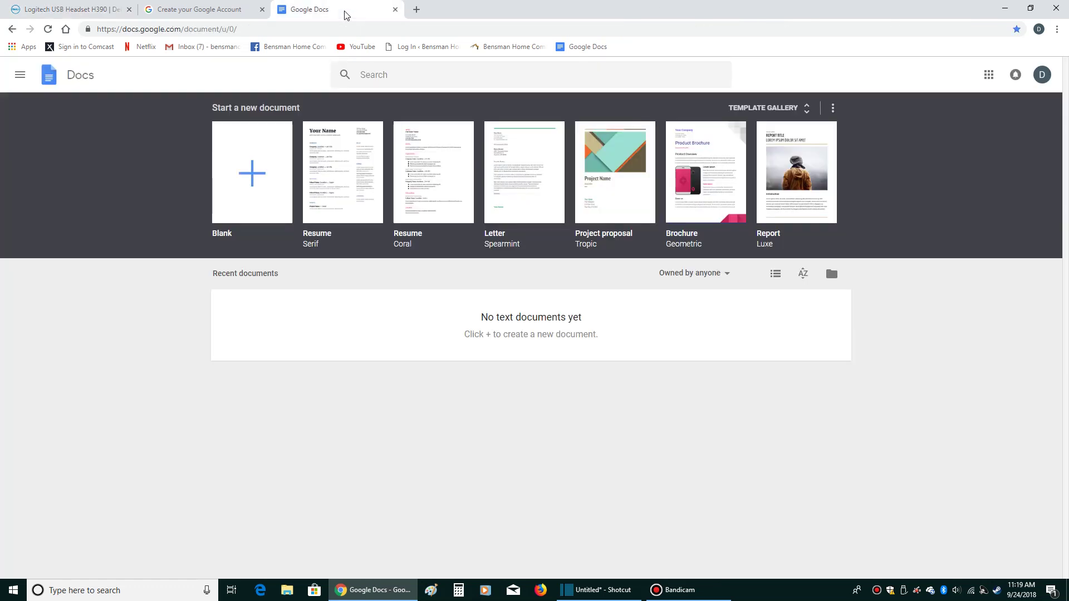
left_click(214, 9)
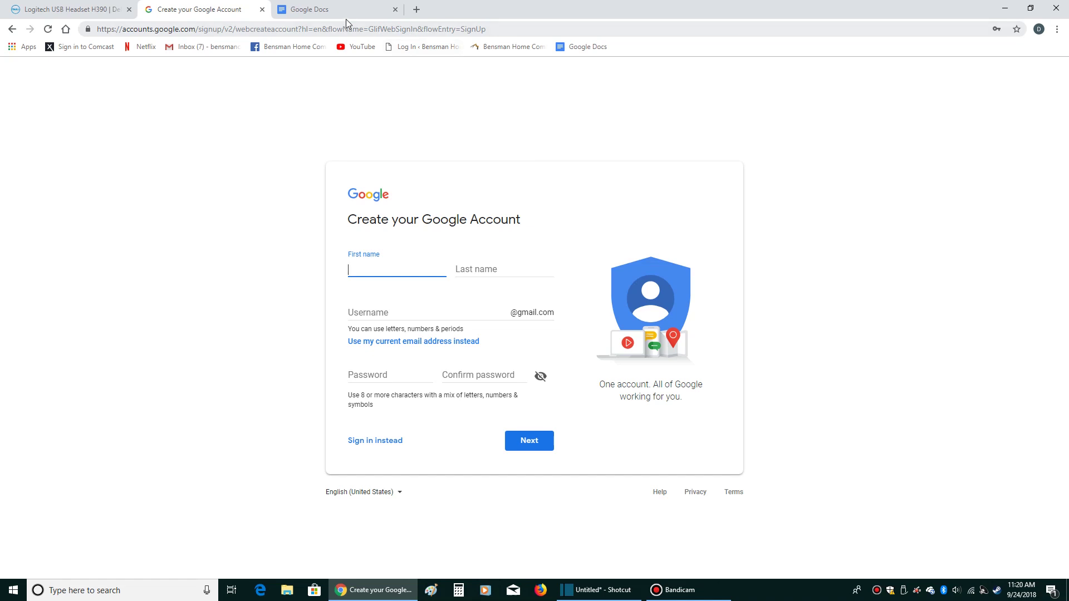
left_click(396, 9)
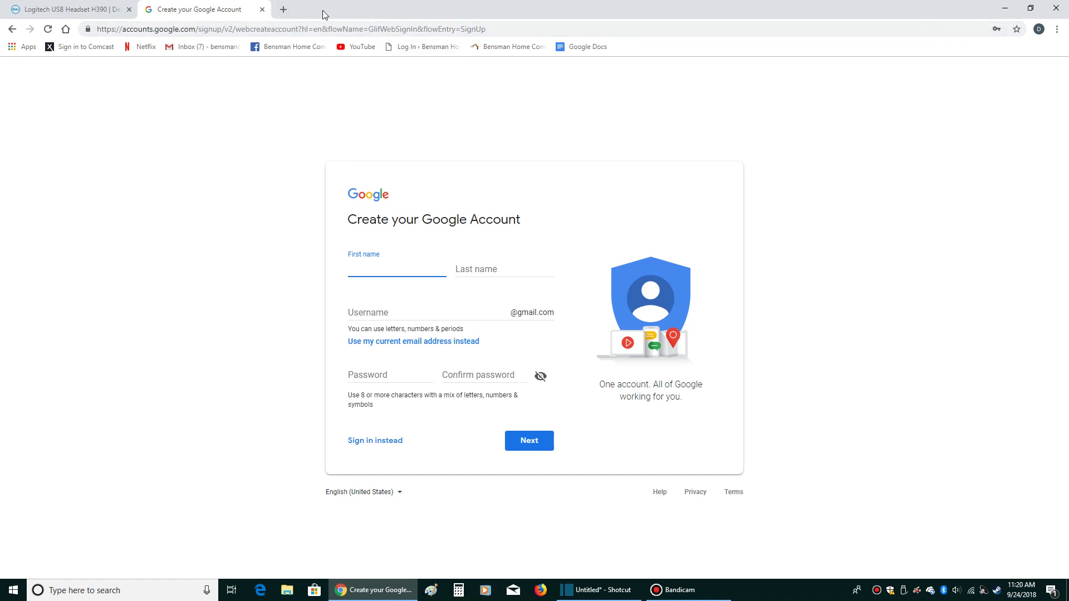
left_click(284, 9)
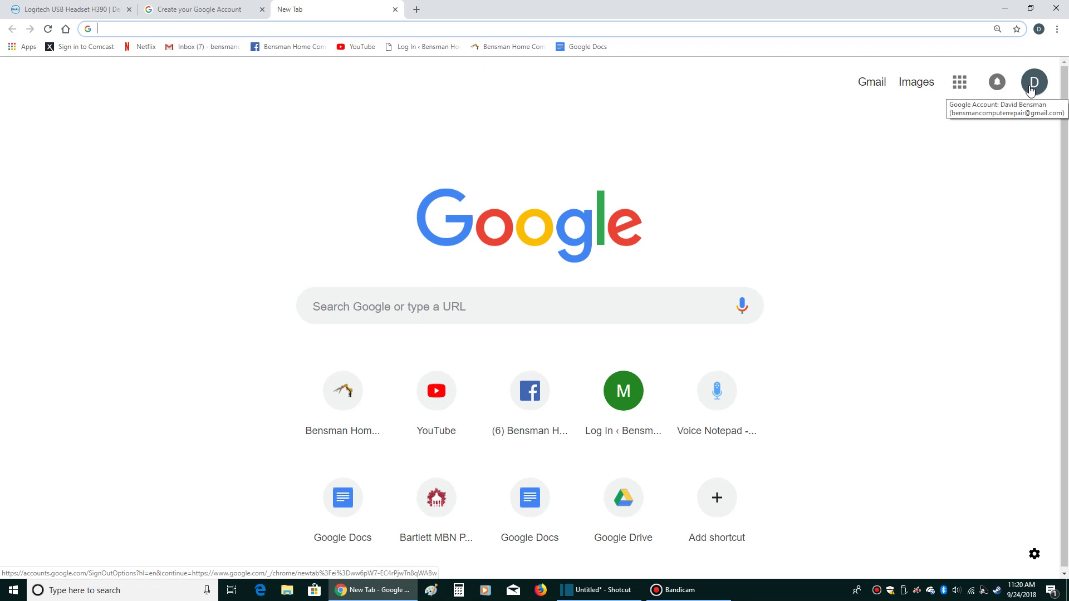
- Go to the Google Docs home page via the Google apps grid
left_click(958, 83)
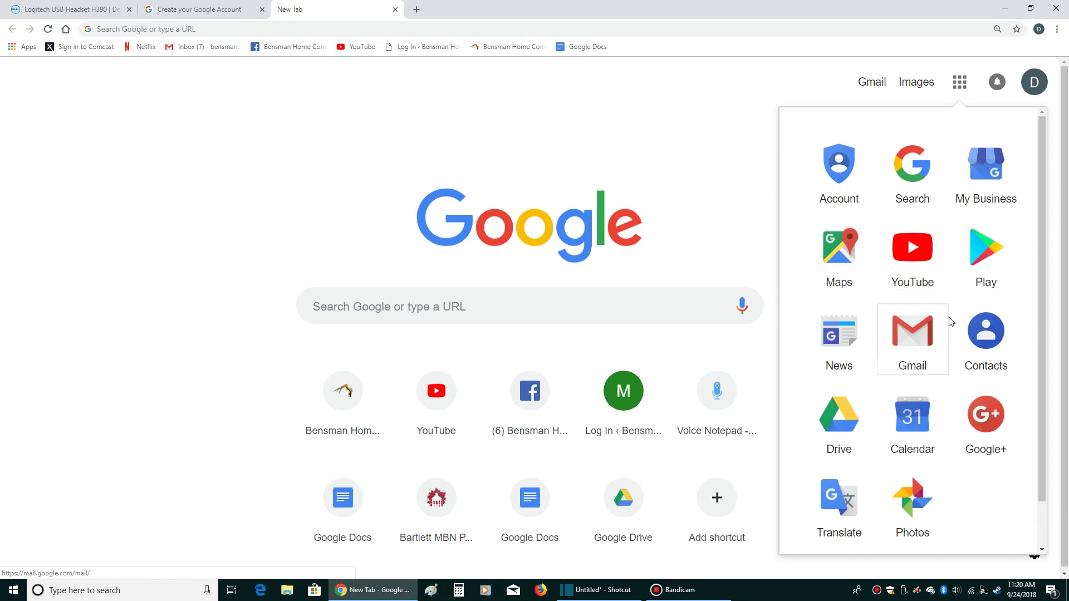
scroll(949, 326, "down", 2)
scroll(949, 327, "down", 3)
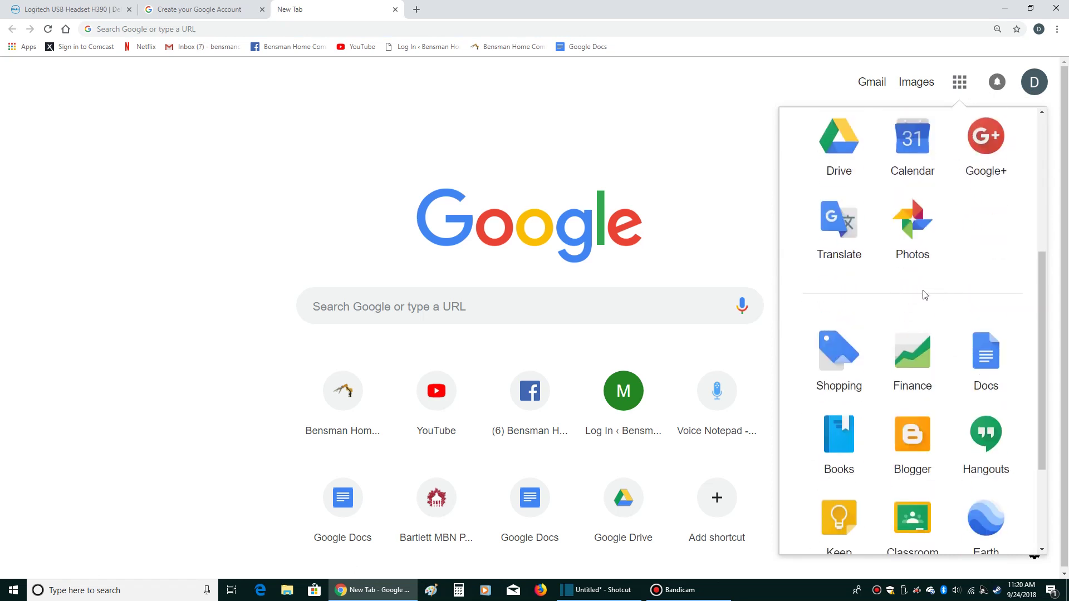
left_click(985, 357)
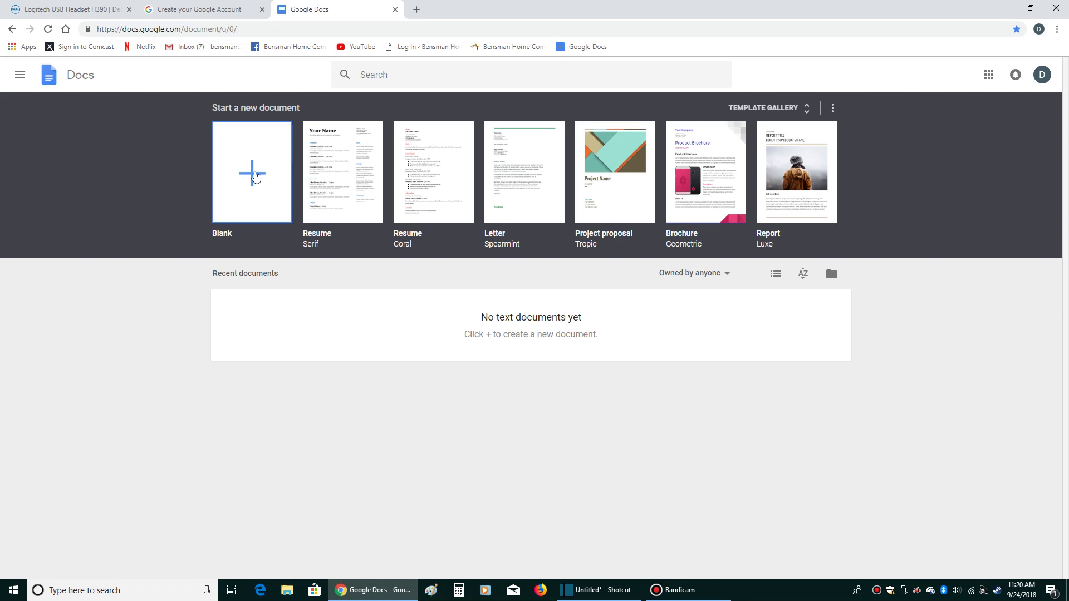
- Create a blank document and switch on voice typing from Tools > Voice typing
left_click(254, 174)
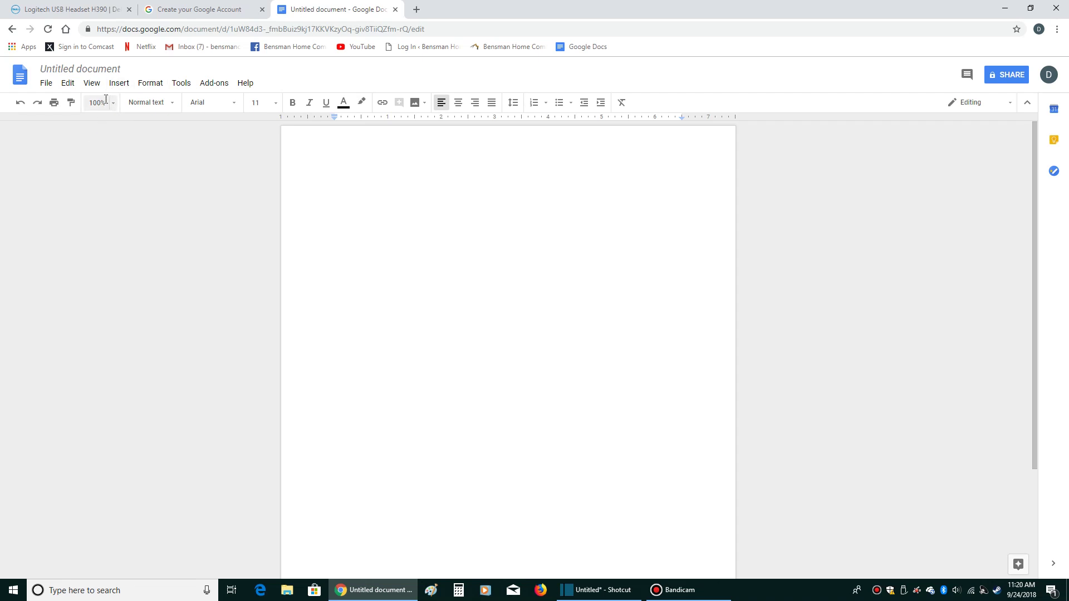
left_click(118, 85)
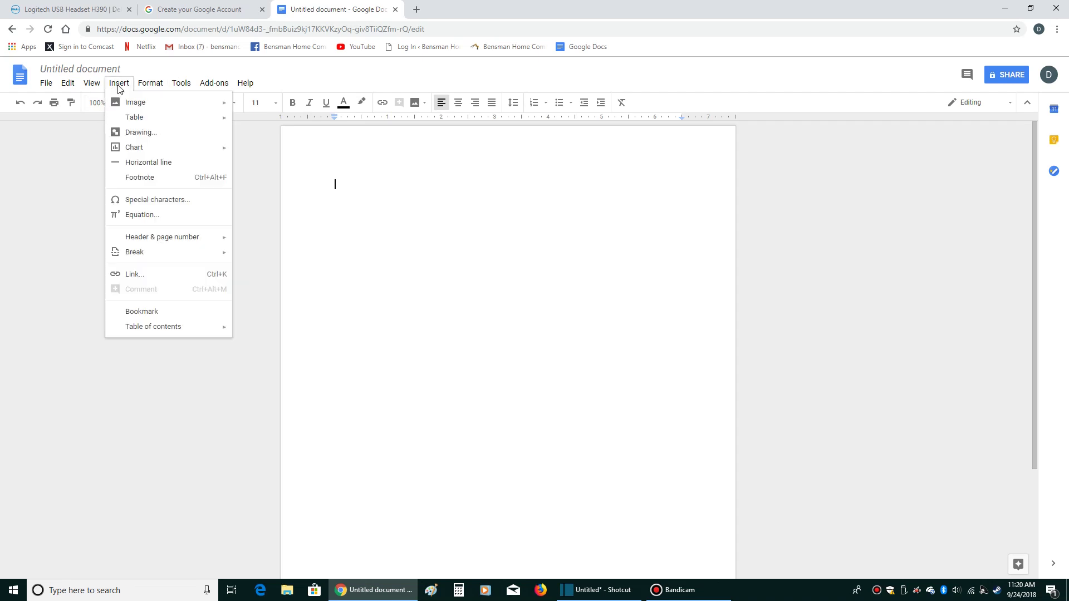
mouse_move(187, 85)
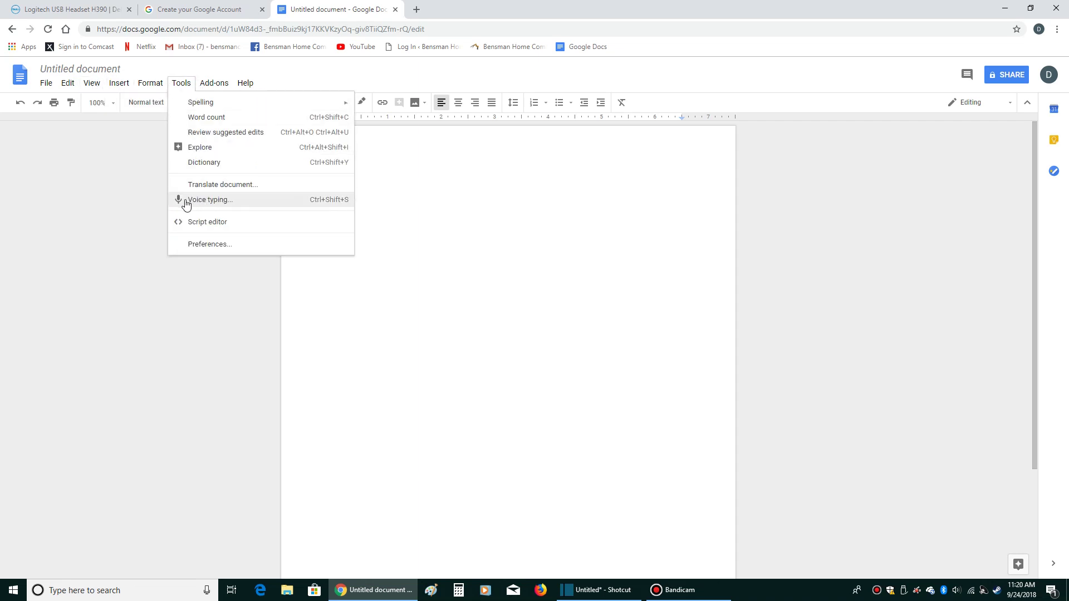
left_click(219, 201)
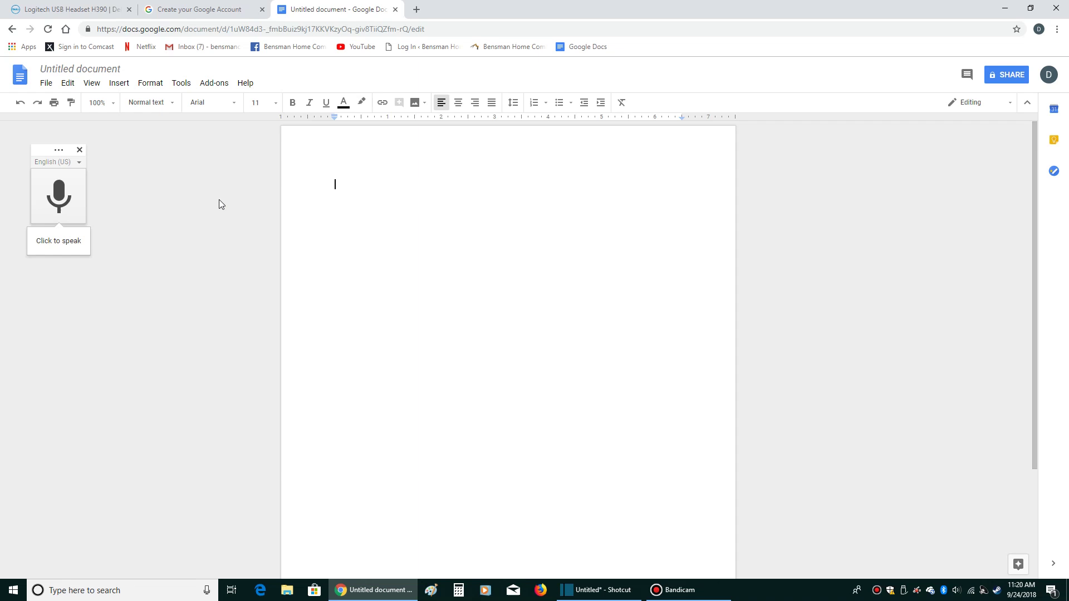
left_click(58, 195)
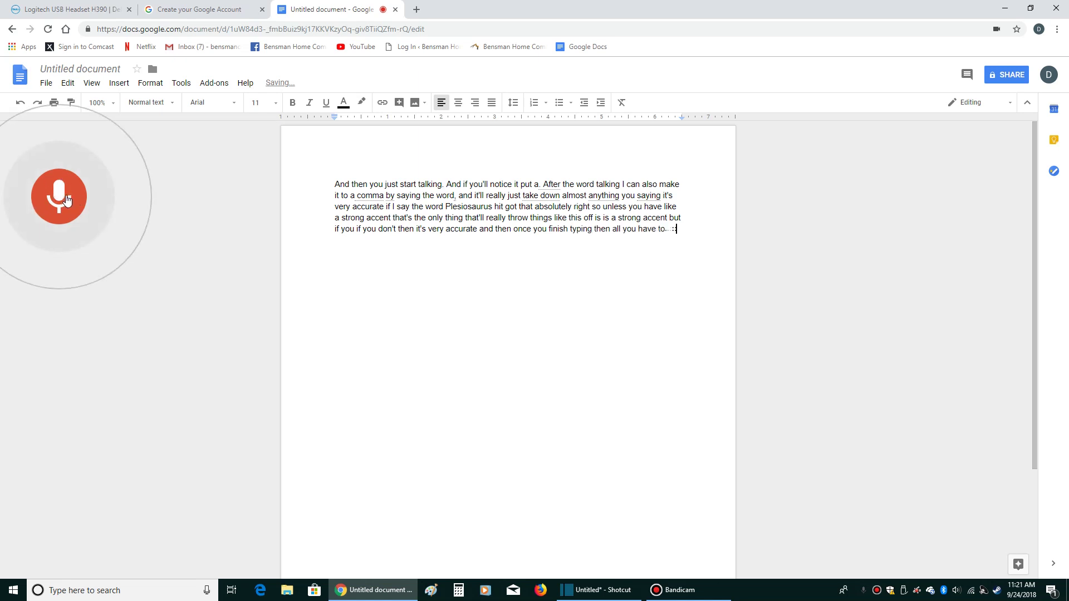
- Turn off the microphone once the paragraph ending 'click on the DeLorean' is dictated
left_click(68, 201)
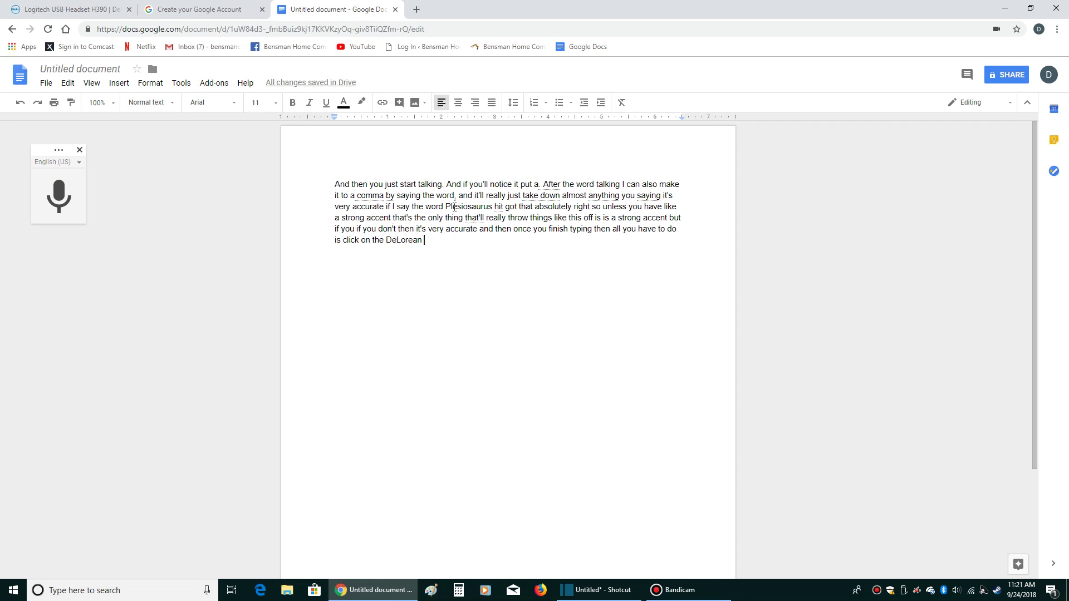
- Start a new paragraph at 'Plesiosaurus' and copy all the dictated text
left_click(447, 207)
key("Return")
key("Return")
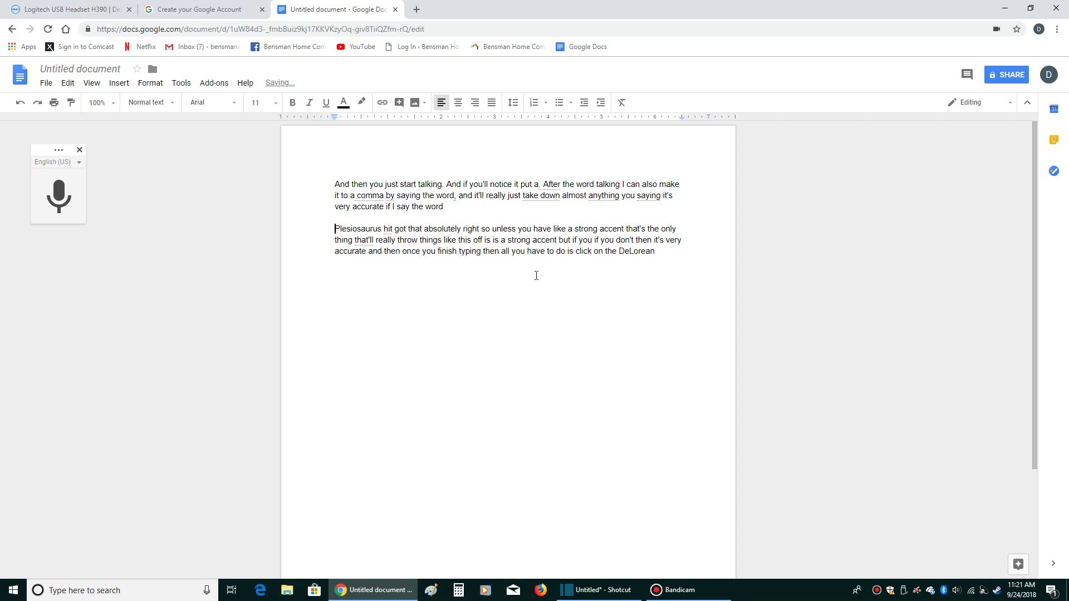
left_click_drag(672, 252, 277, 174)
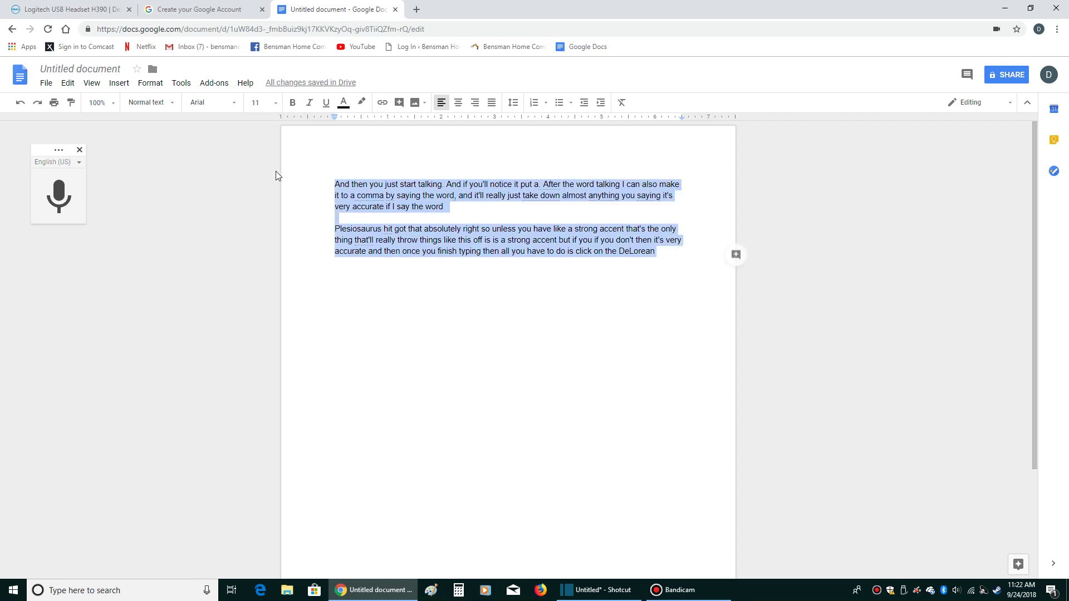
right_click(372, 186)
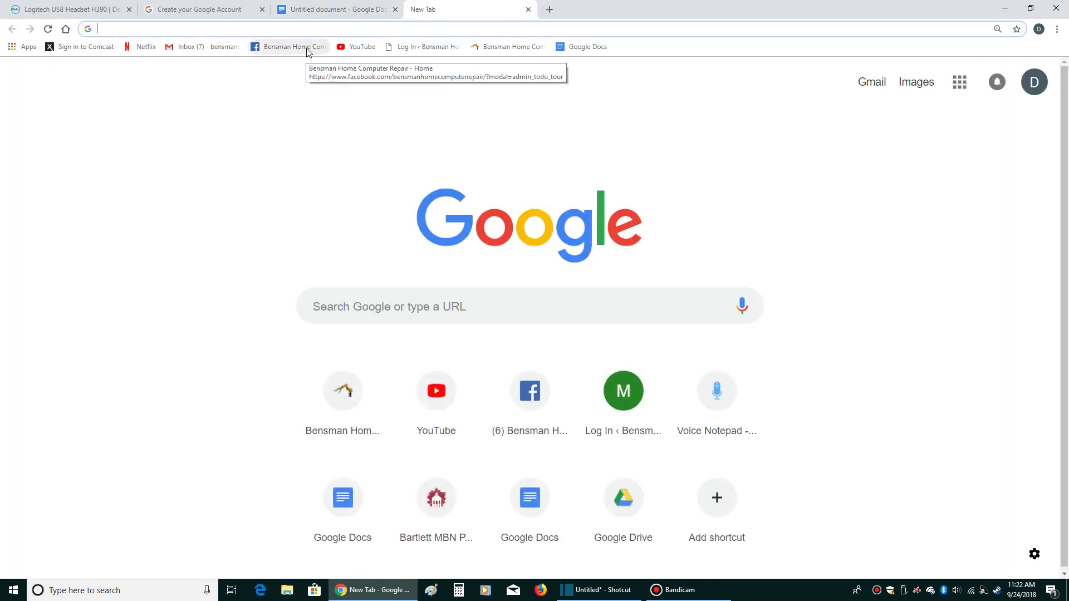
- Paste the dictated paragraphs into the business Page's post box, then delete them
left_click(290, 46)
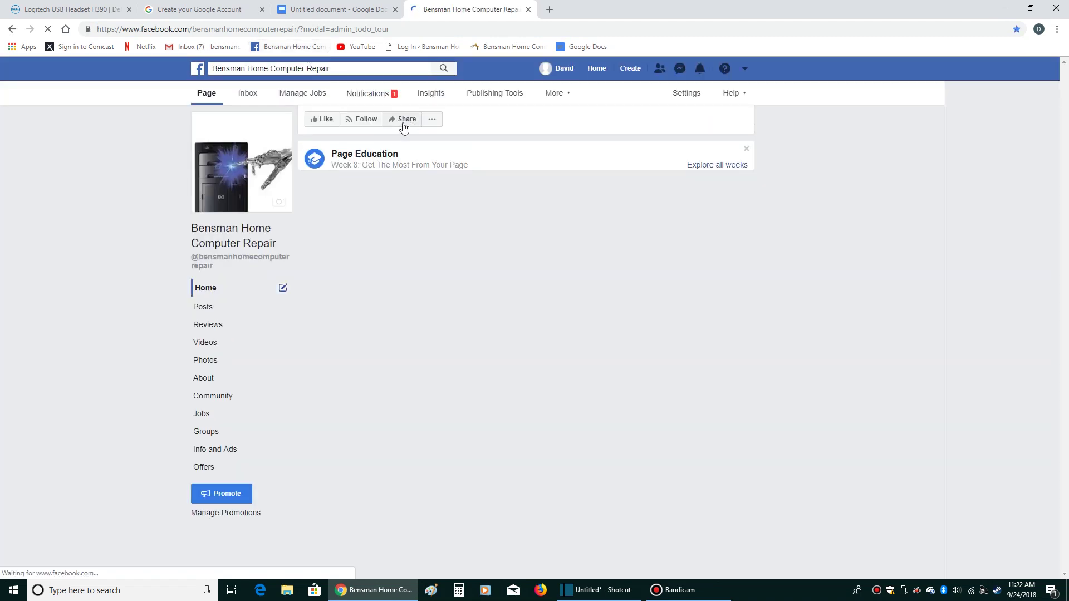
scroll(426, 343, "down", 2)
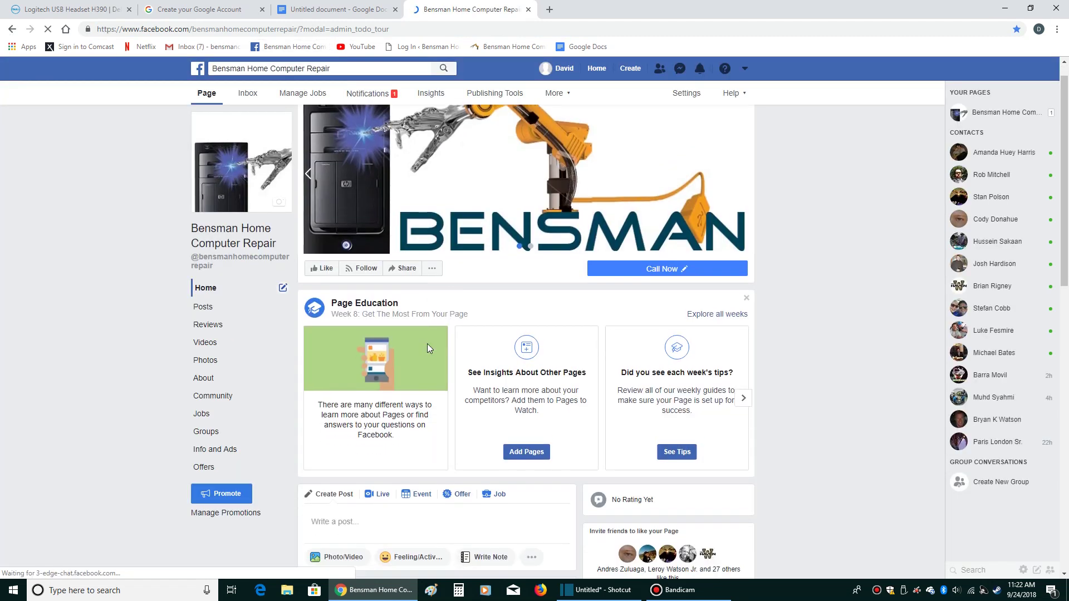
right_click(397, 436)
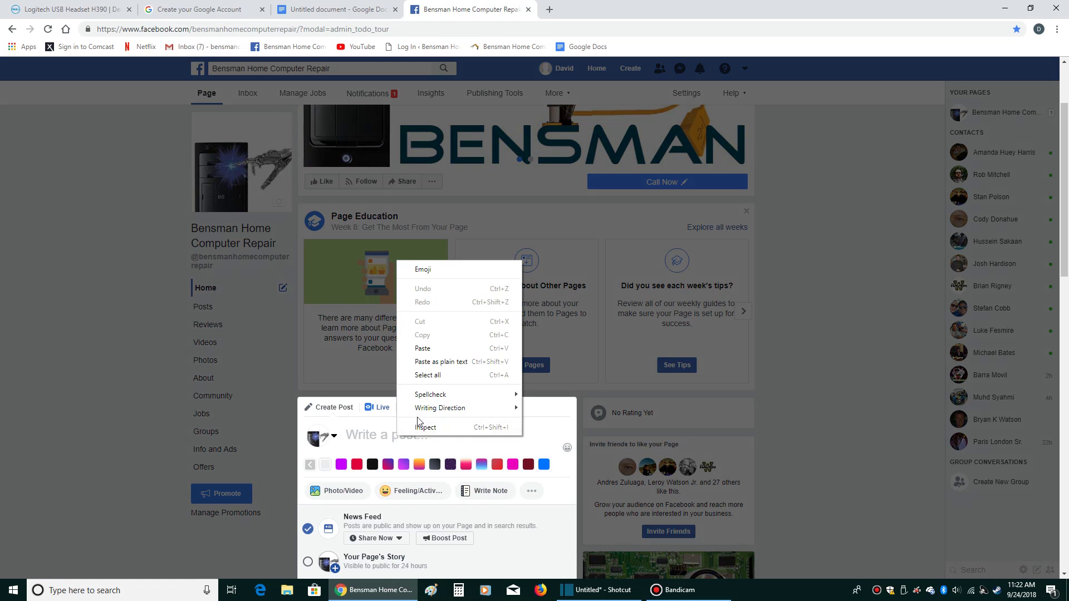
left_click(437, 350)
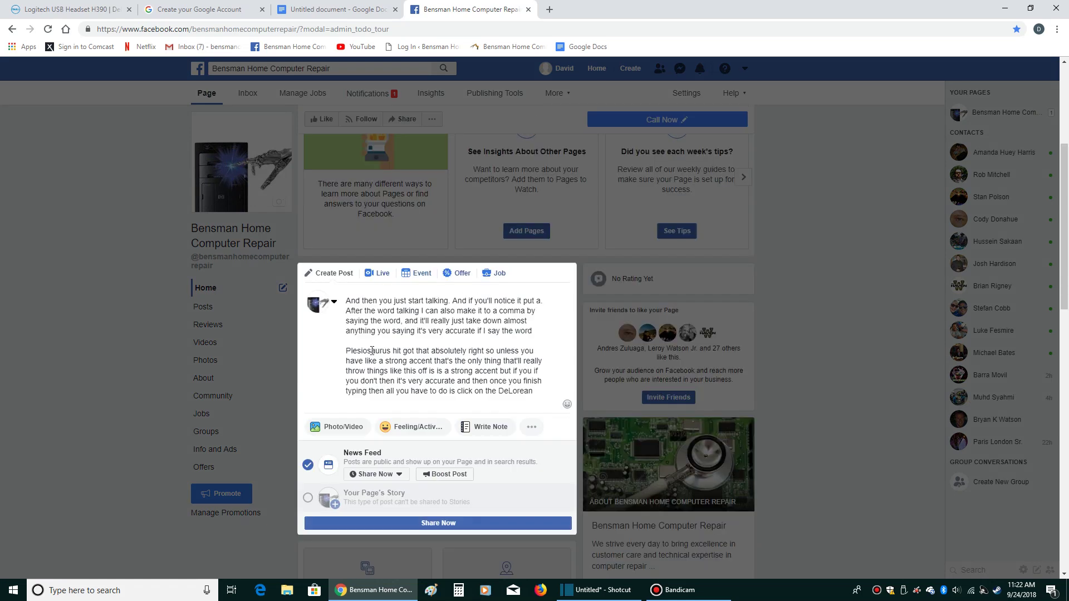
left_click_drag(394, 404, 326, 299)
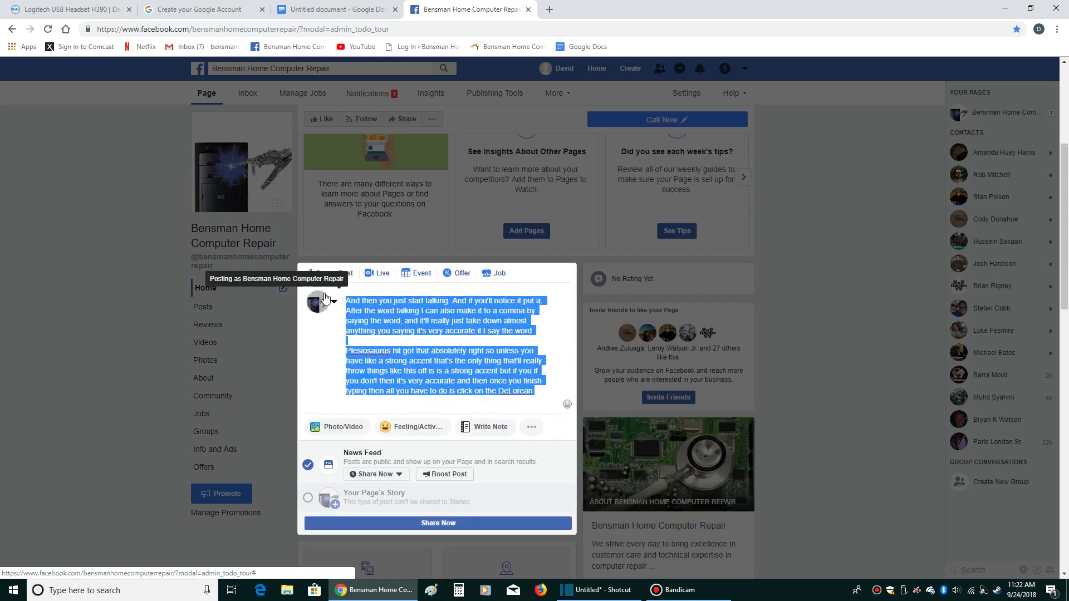
key("BackSpace")
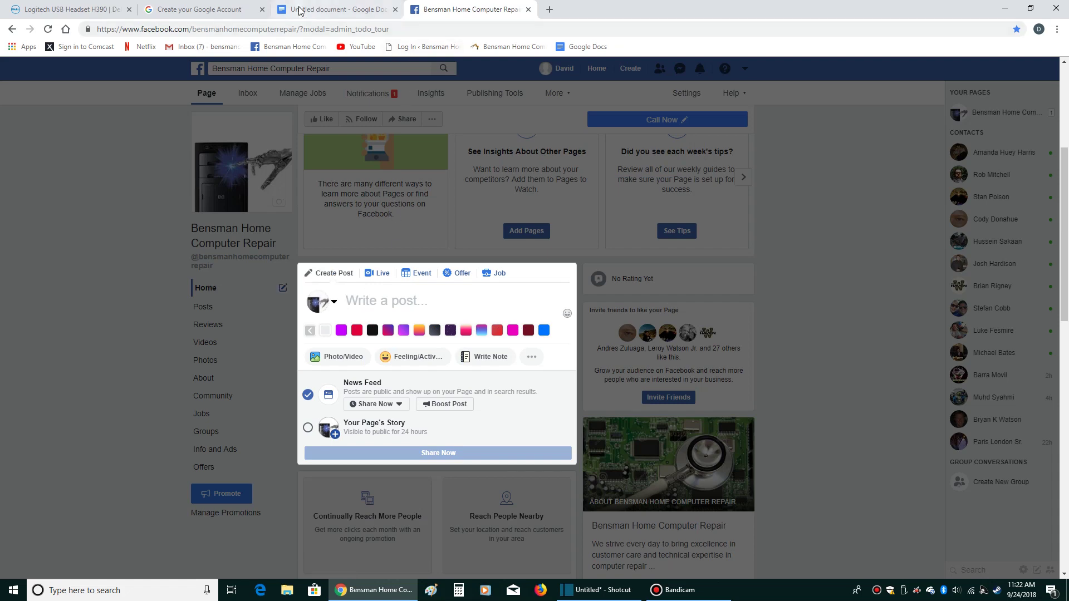
- Back in the Docs document, select both dictated paragraphs for copying
left_click(334, 10)
left_click(416, 252)
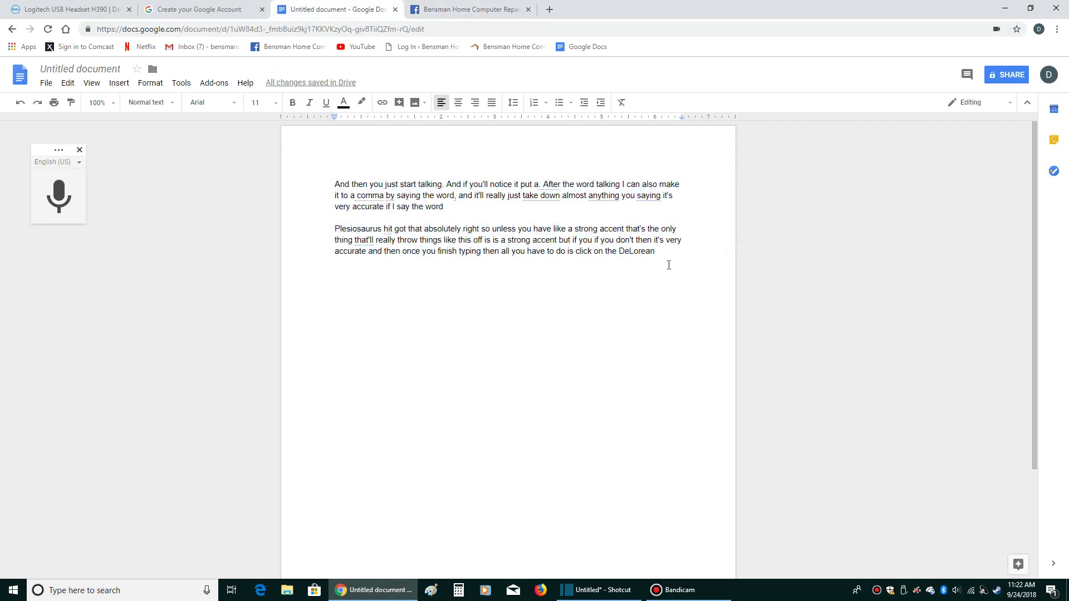
left_click(670, 259)
left_click_drag(648, 251, 314, 173)
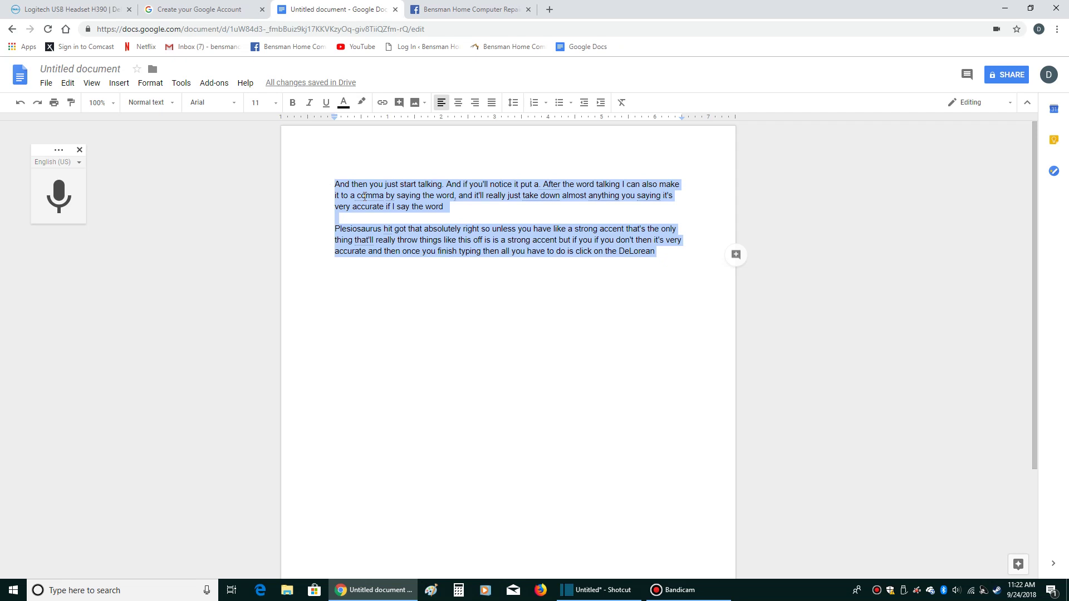
right_click(364, 196)
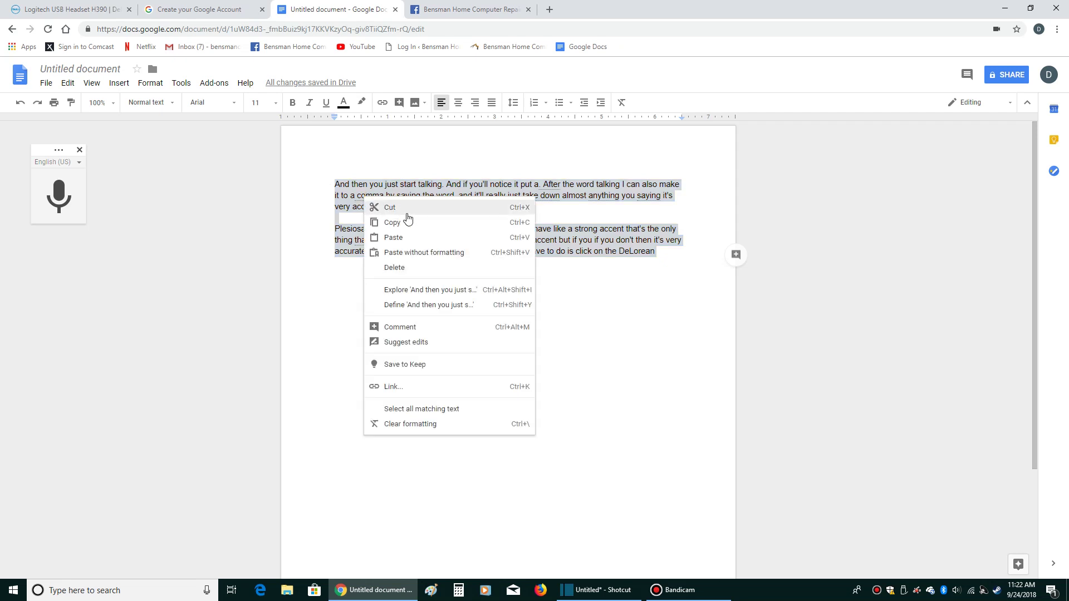
- Copy the paragraphs and paste them into the Facebook post box
left_click(410, 223)
left_click(454, 9)
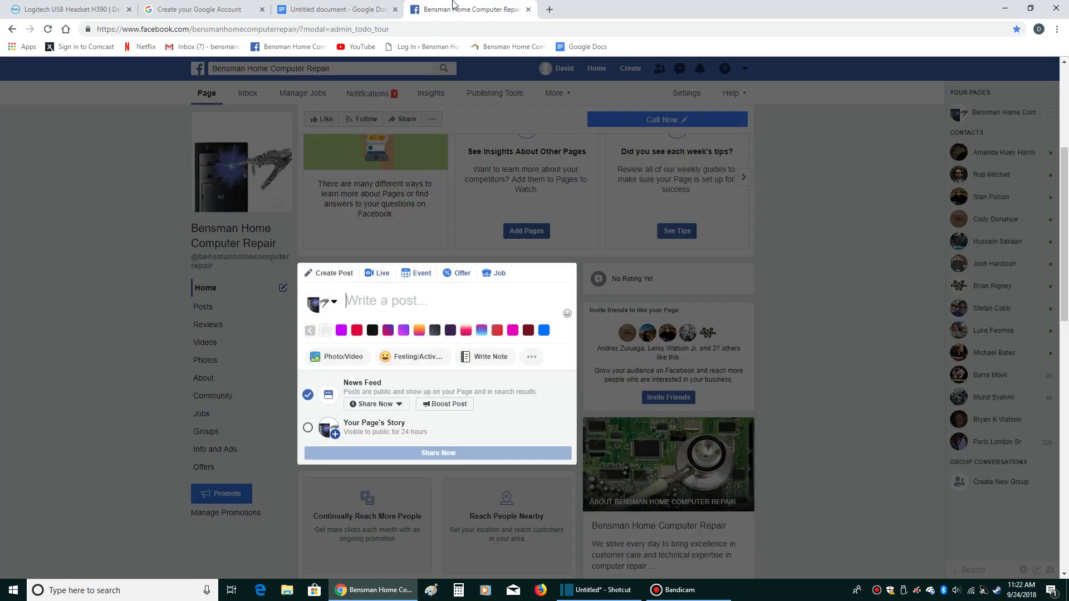
right_click(376, 300)
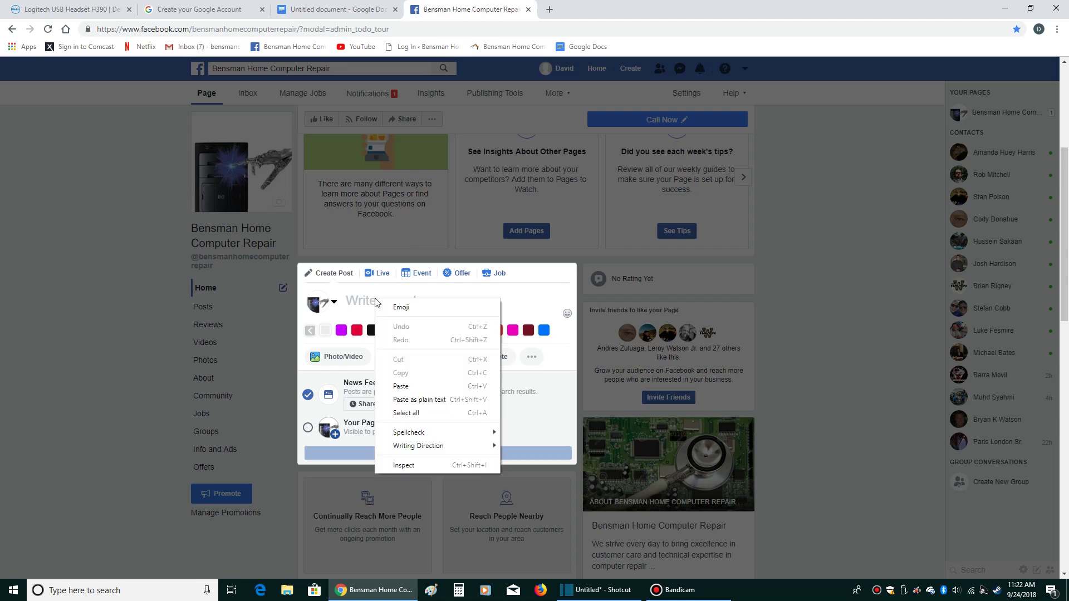
left_click(470, 385)
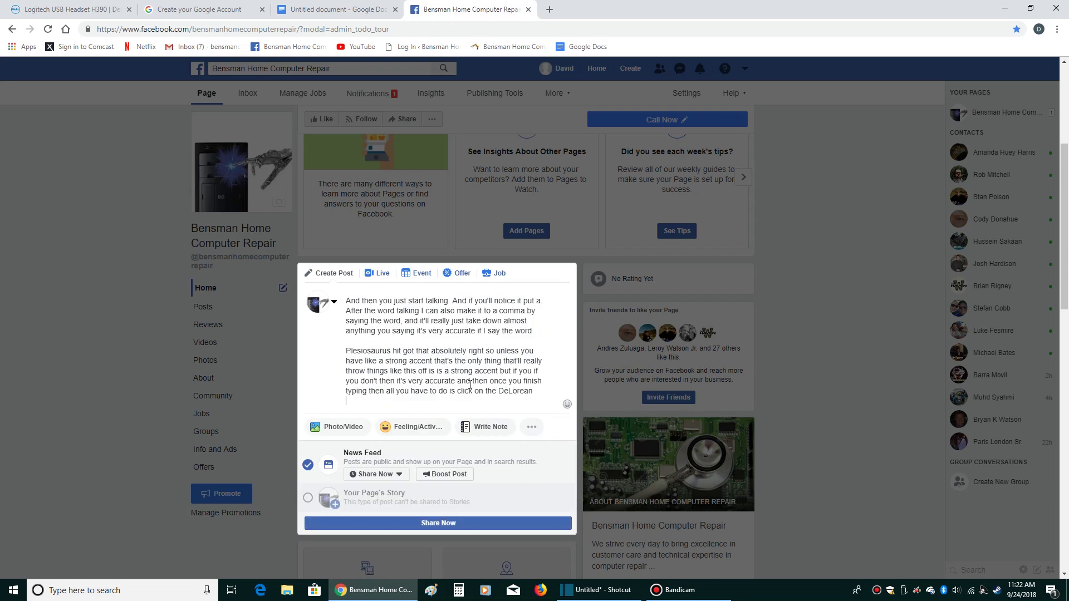
- Delete the pasted post text, close the empty composer, and return to the Docs document
left_click_drag(536, 391, 245, 222)
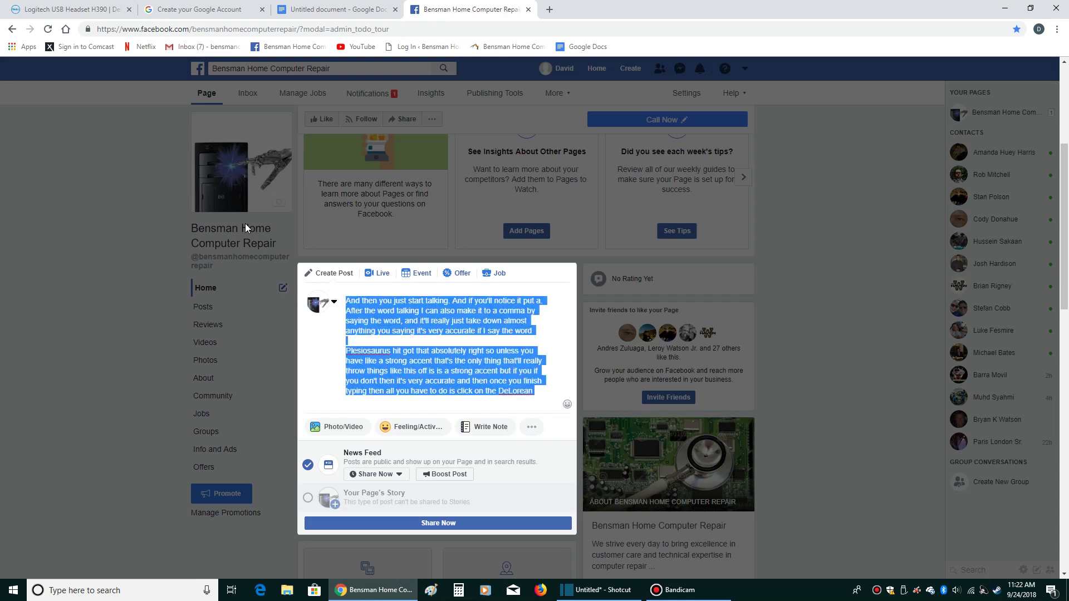
key("BackSpace")
left_click(80, 220)
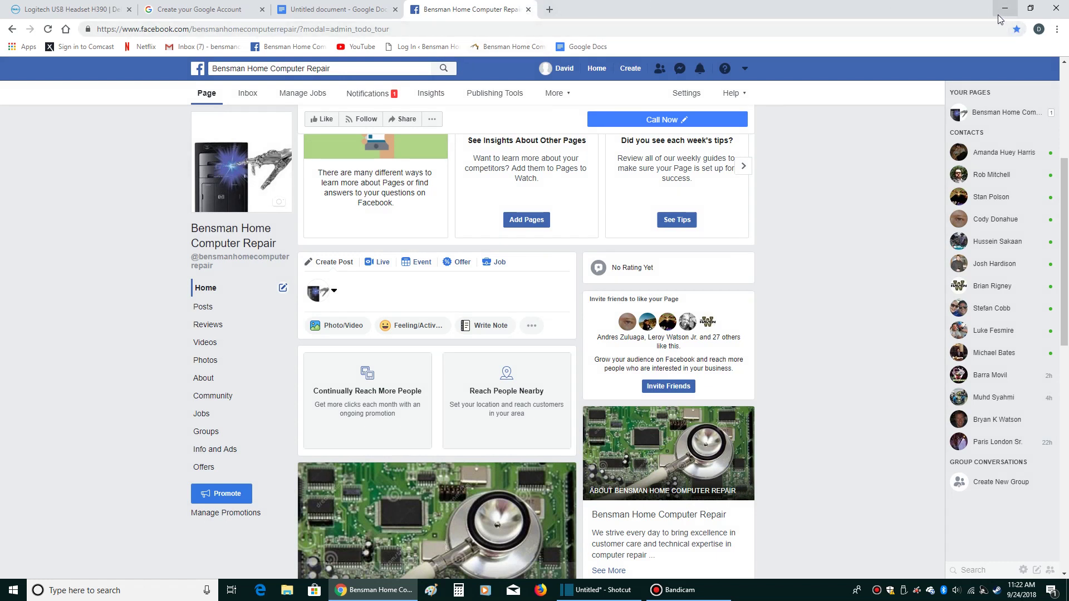
left_click(329, 10)
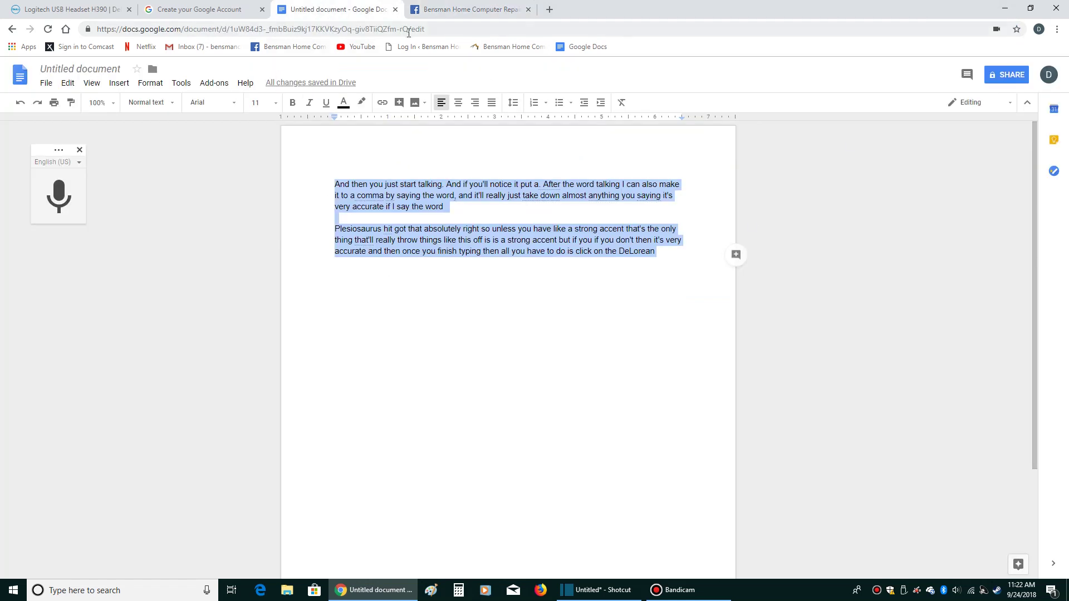
- Close the Docs document and open Google Drive from the apps grid in a new tab
left_click(395, 9)
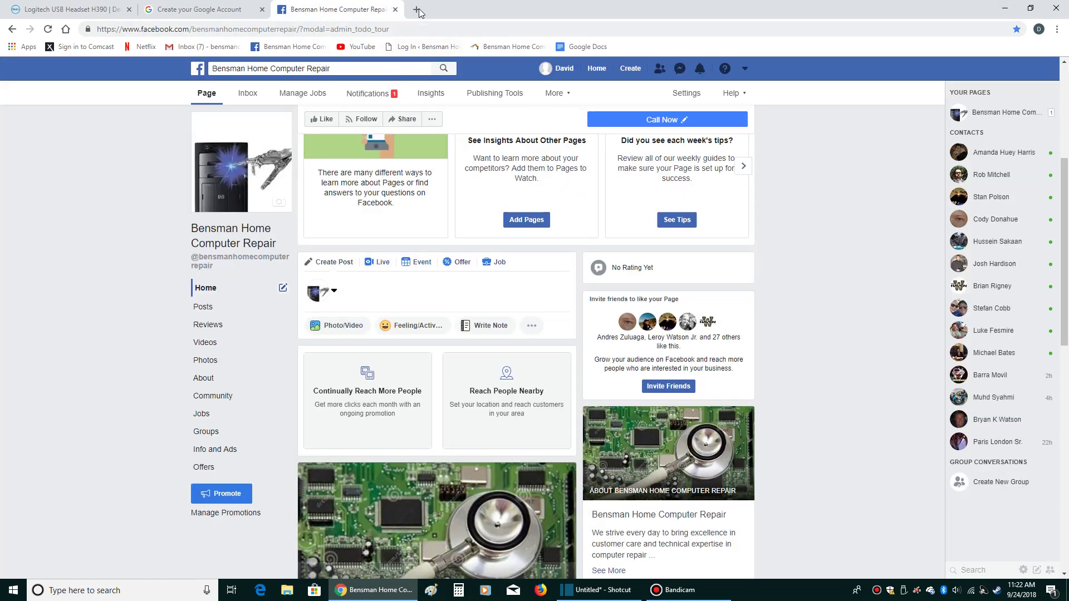
left_click(417, 10)
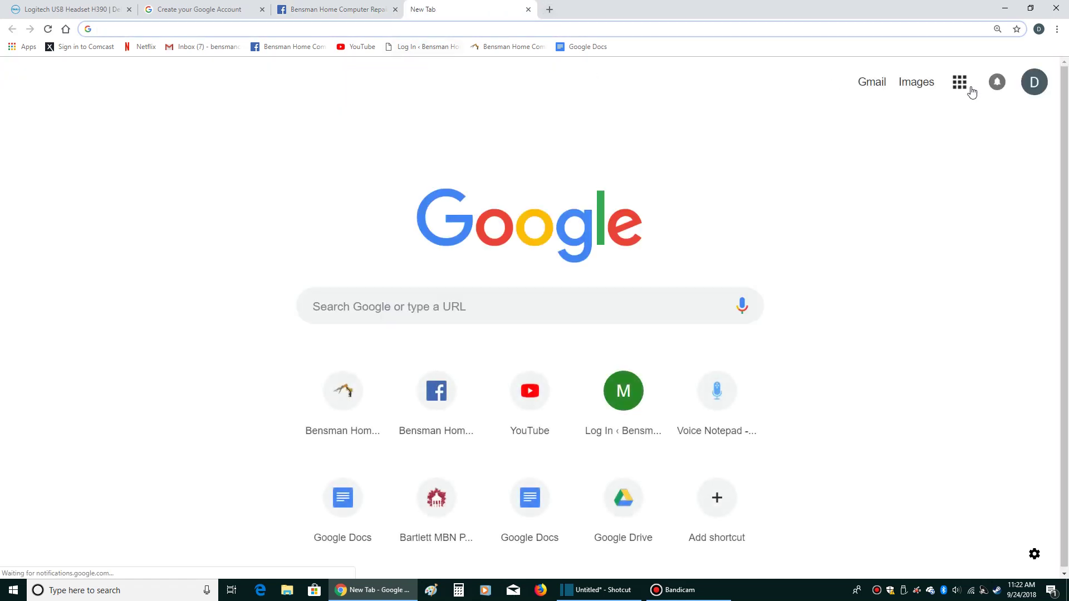
left_click(970, 89)
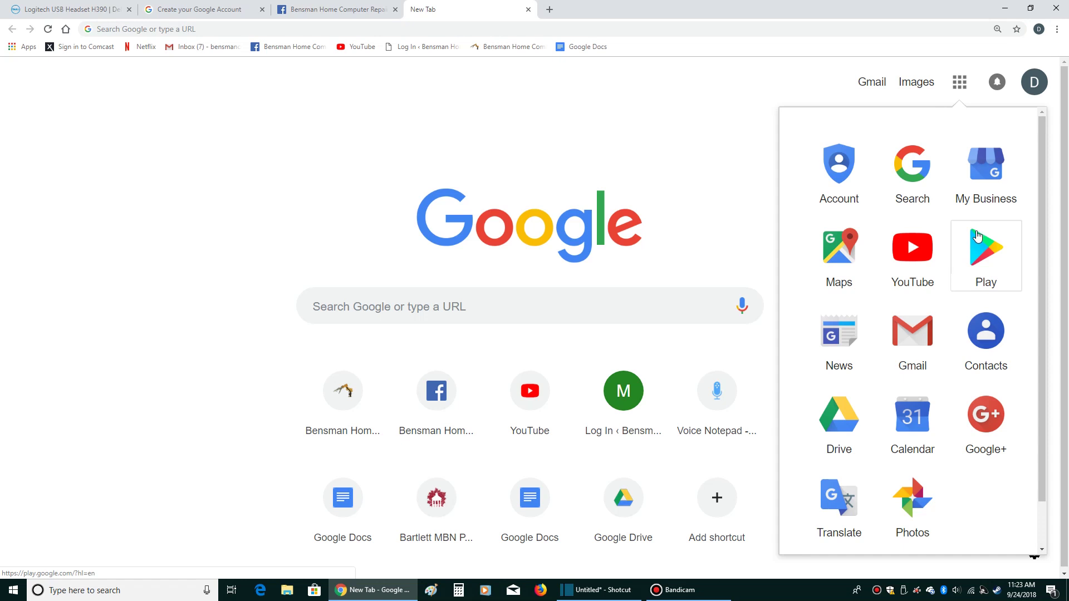
left_click(846, 421)
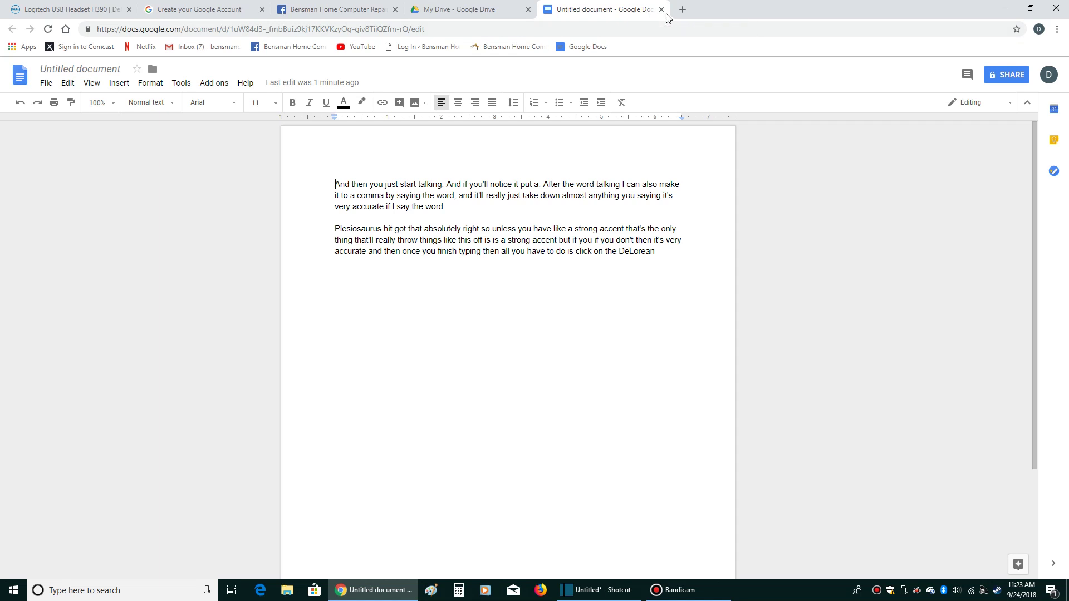
- Close the reopened Untitled document's Docs tab, leaving My Drive showing the saved file
left_click(661, 10)
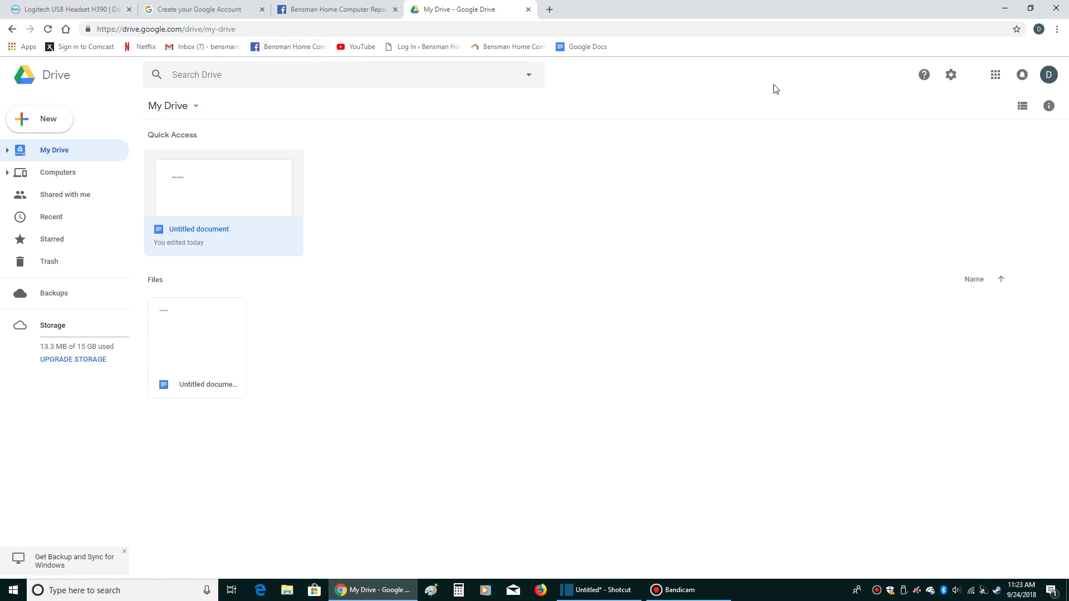
- Minimize Chrome to reveal the Windows desktop
left_click(1005, 8)
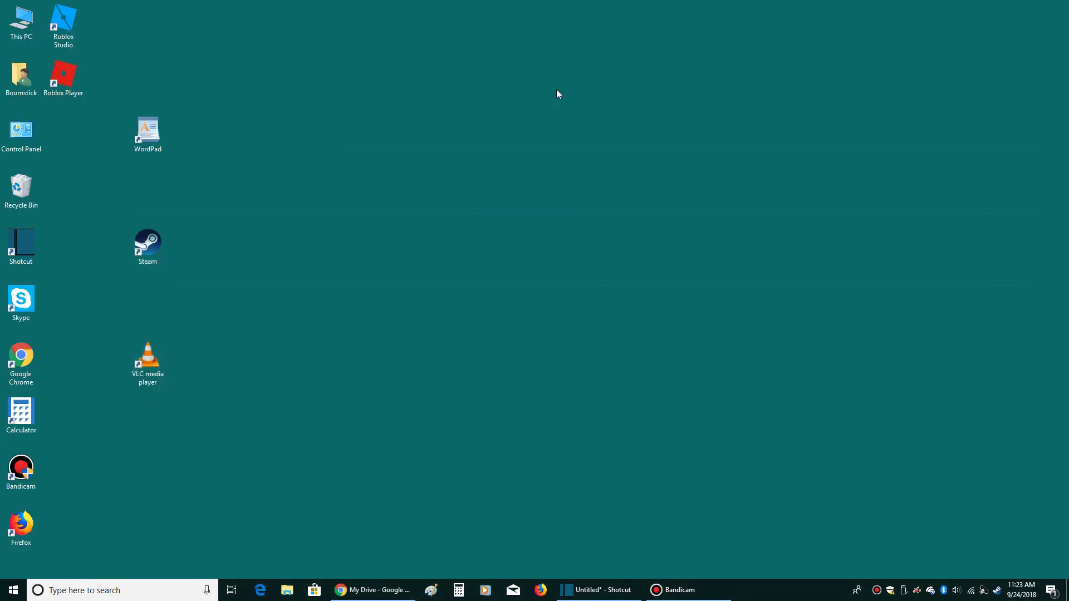